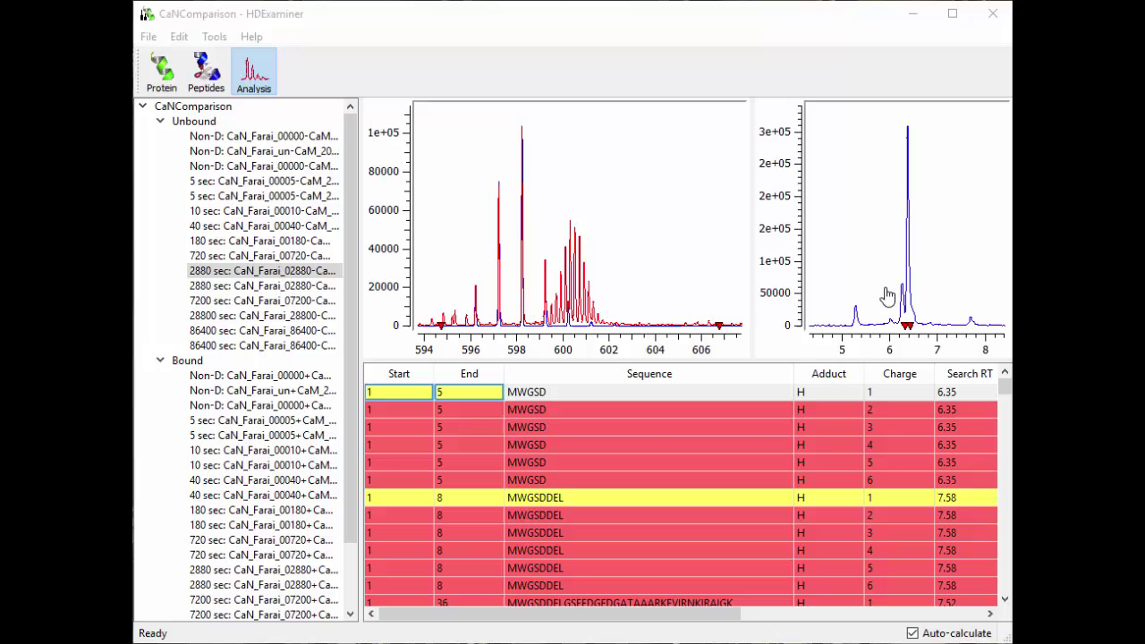
Zoom the MWGSD chromatogram's time axis to about 6.00–6.70 min around the main peak
left_click_drag(888, 296, 925, 303)
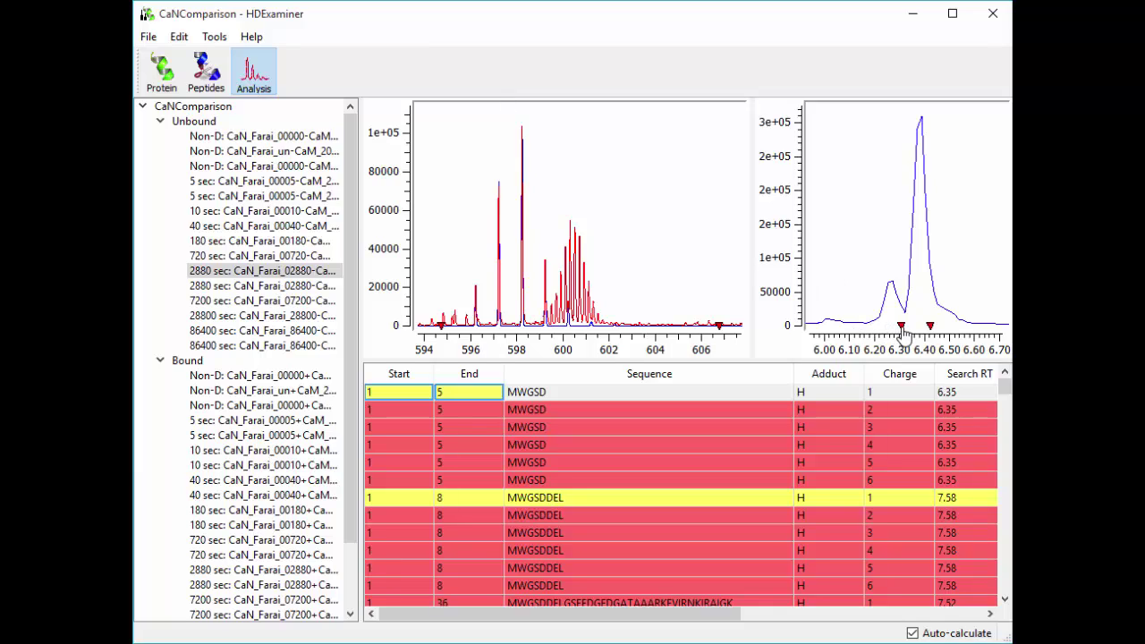
Narrow the MWGSD charge 1 retention window to 6.35–6.42 min to recalculate its summed spectrum
left_click_drag(902, 329, 913, 334)
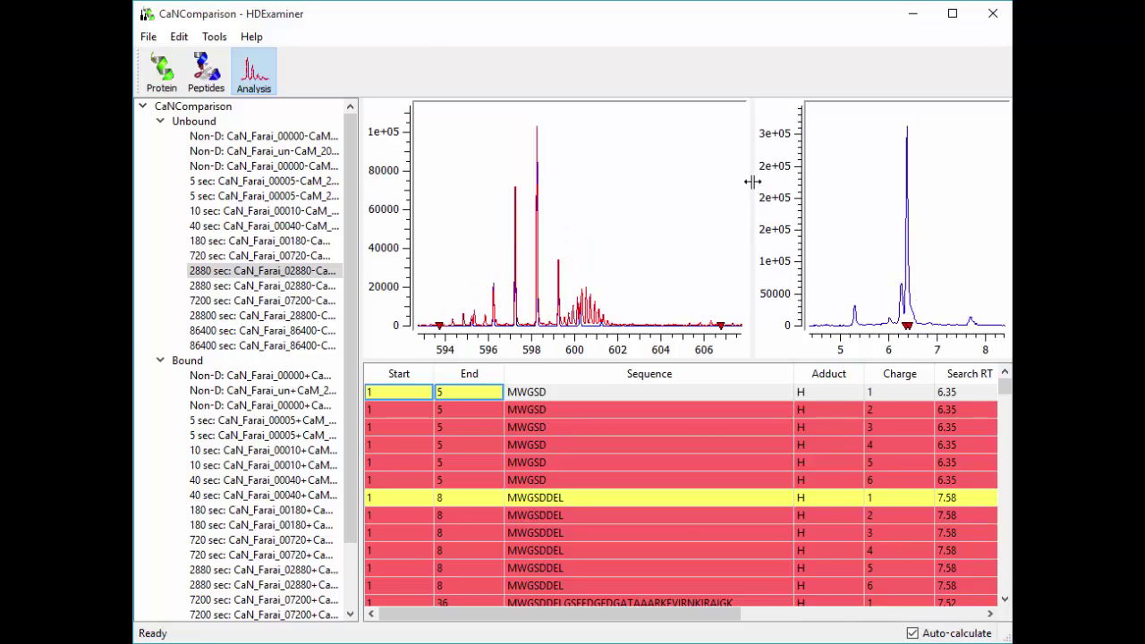
left_click_drag(886, 295, 910, 335)
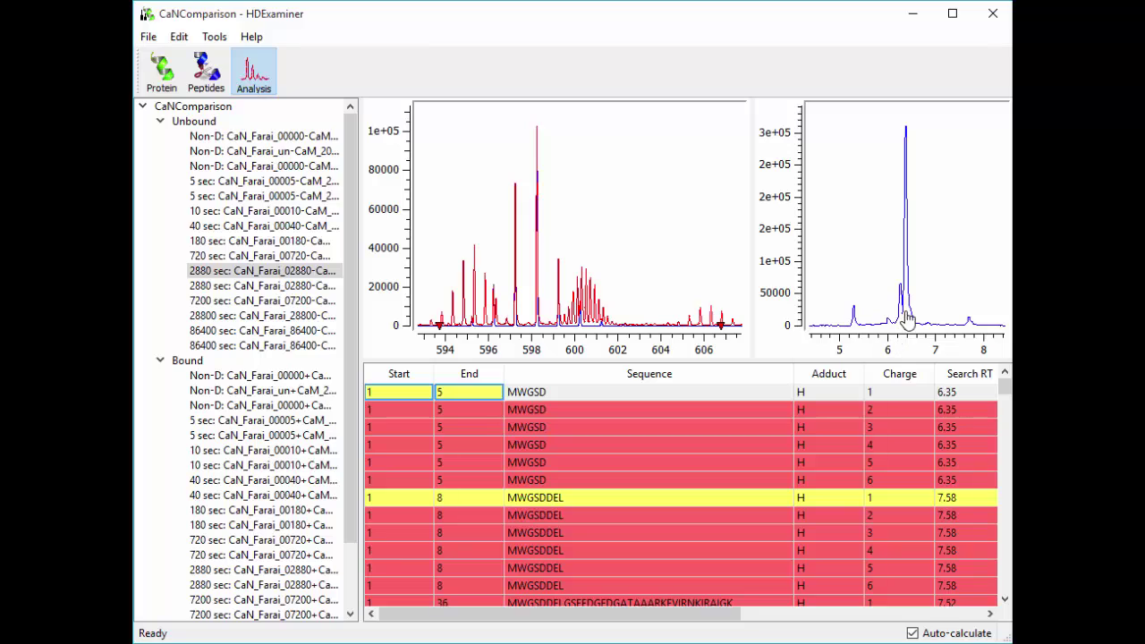
mouse_move(913, 309)
left_click_drag(913, 308, 925, 310)
left_click_drag(897, 252, 918, 259)
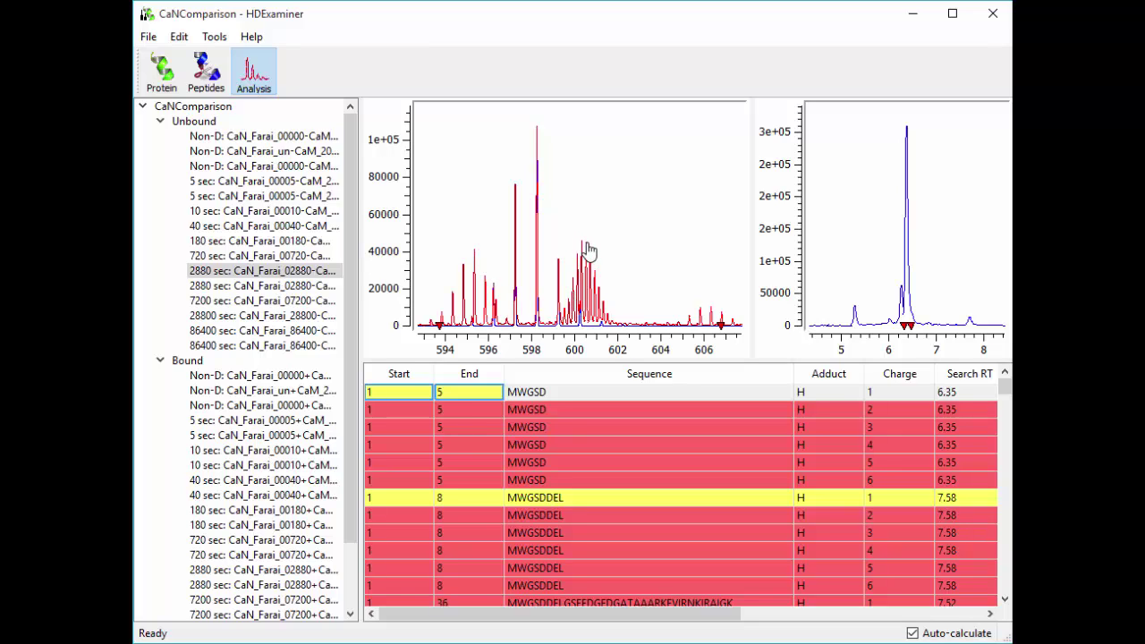
Enable 'Show spectrum before calculating RT override' in Tools > Options > Manual Overrides
left_click(219, 41)
left_click(248, 81)
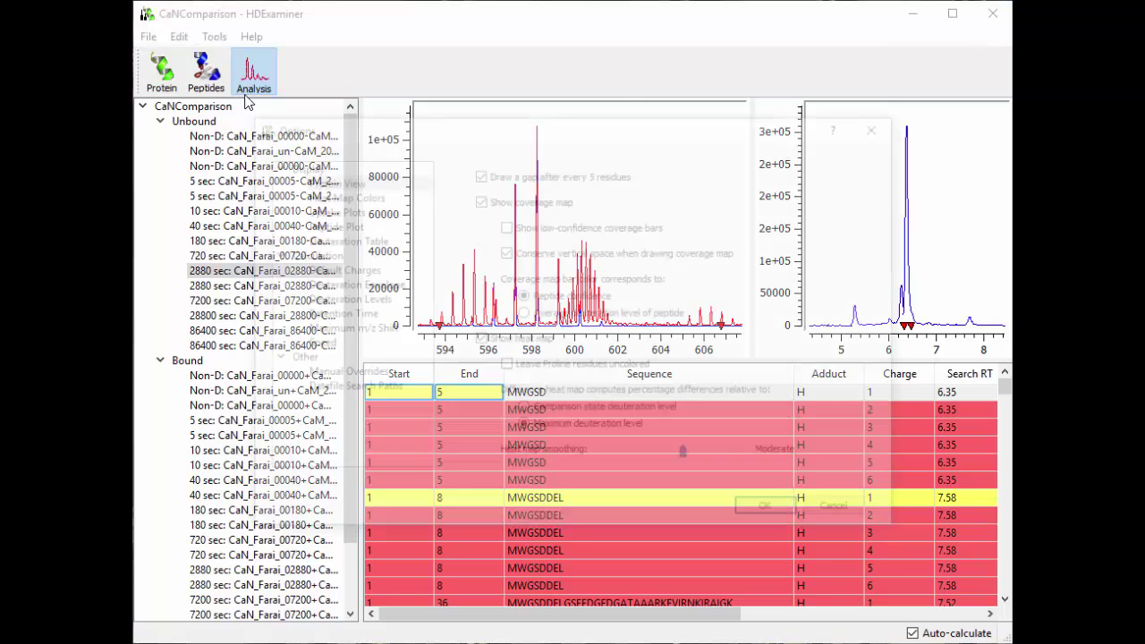
left_click(349, 374)
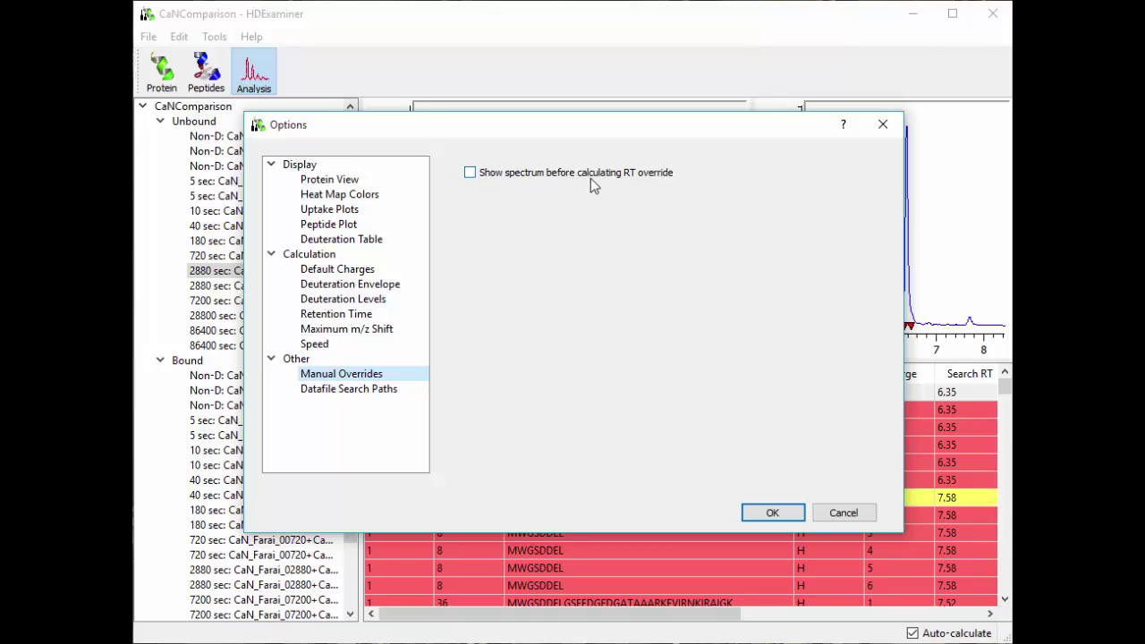
left_click(473, 178)
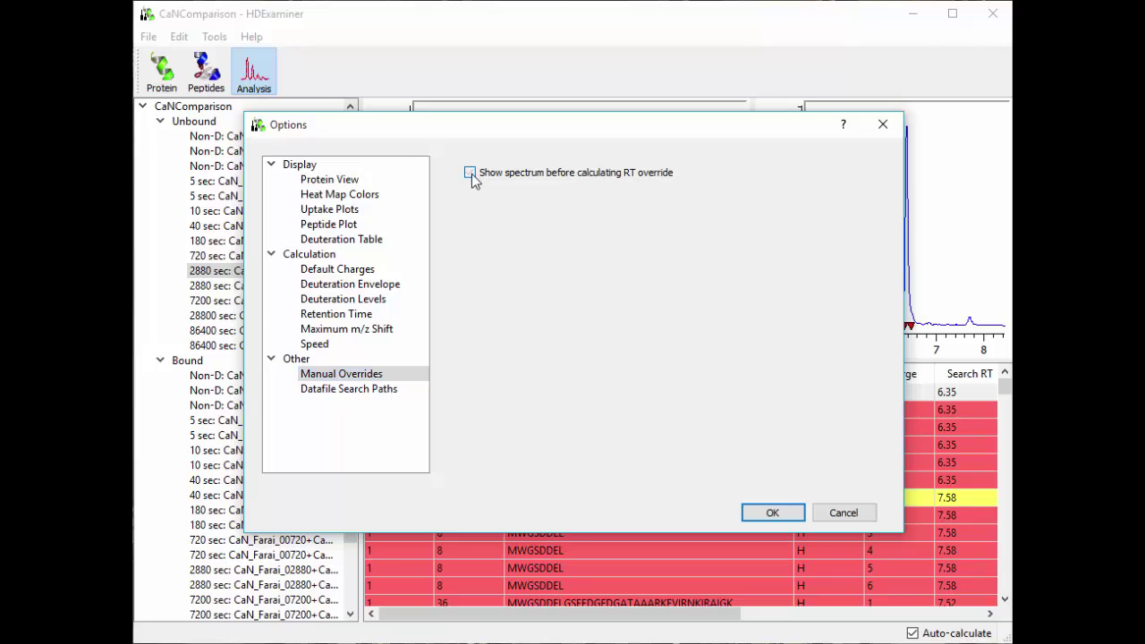
left_click(758, 507)
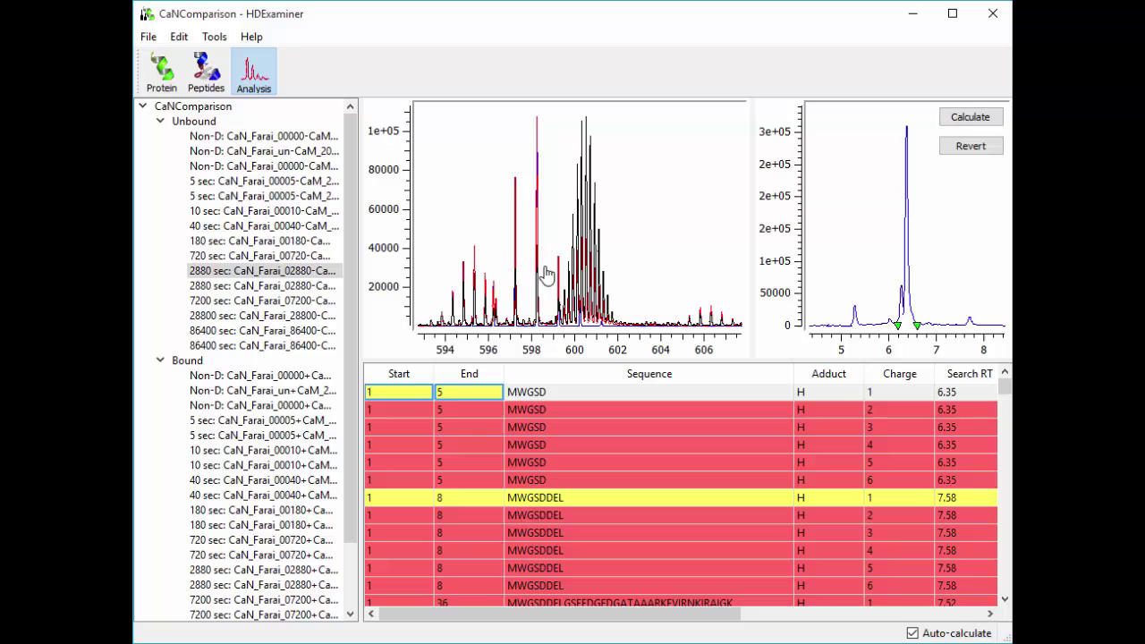
left_click_drag(504, 228, 609, 227)
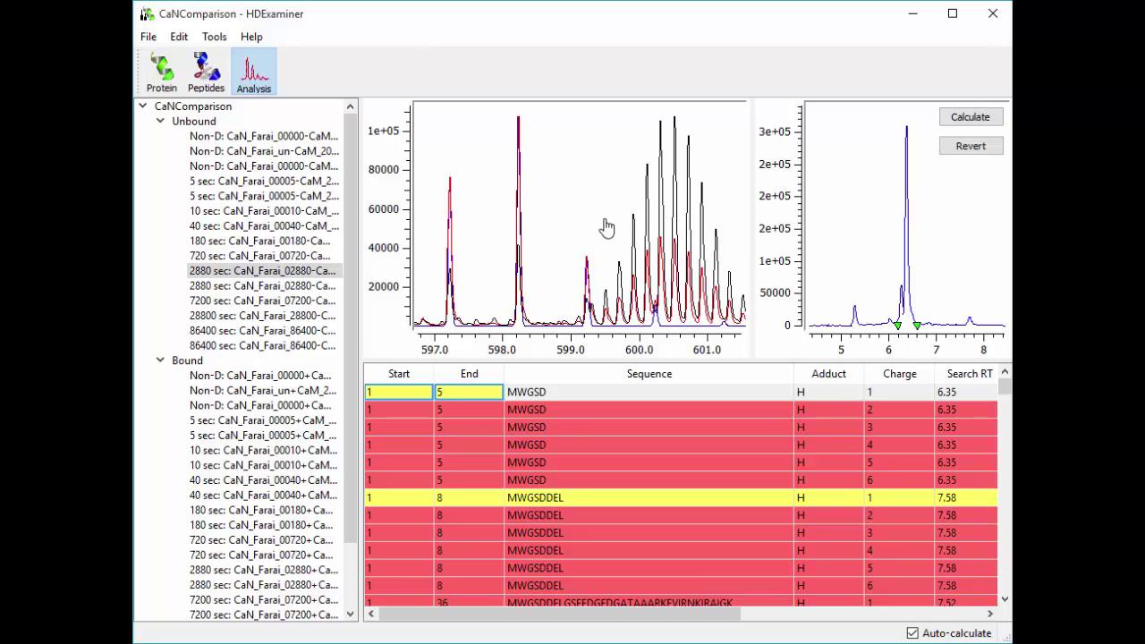
left_click_drag(606, 230, 671, 220)
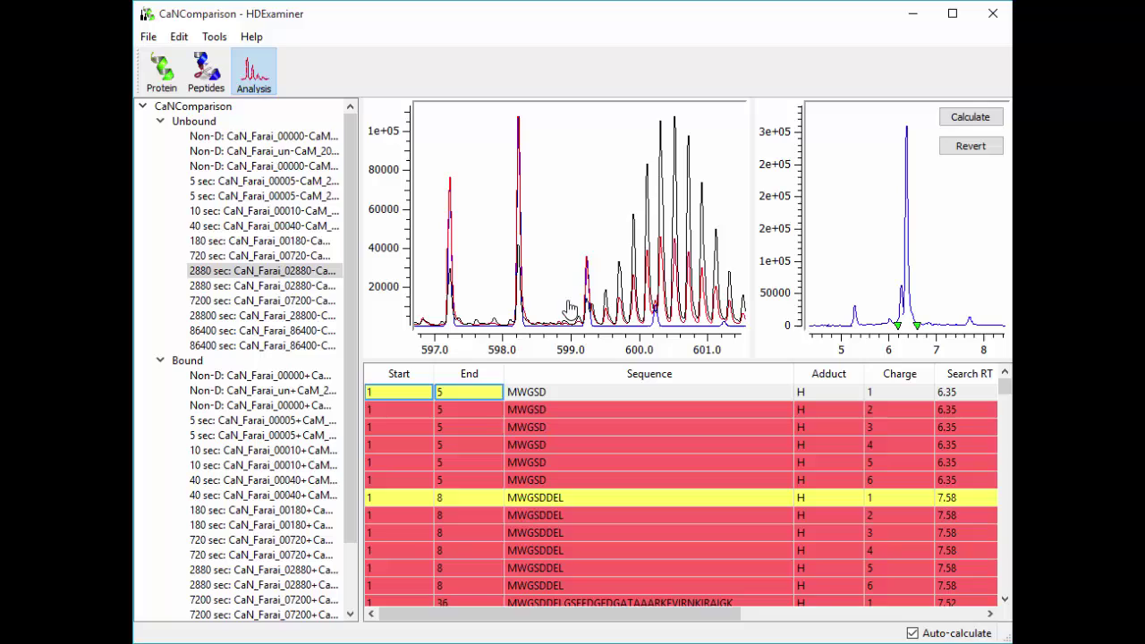
left_click_drag(494, 246, 549, 222)
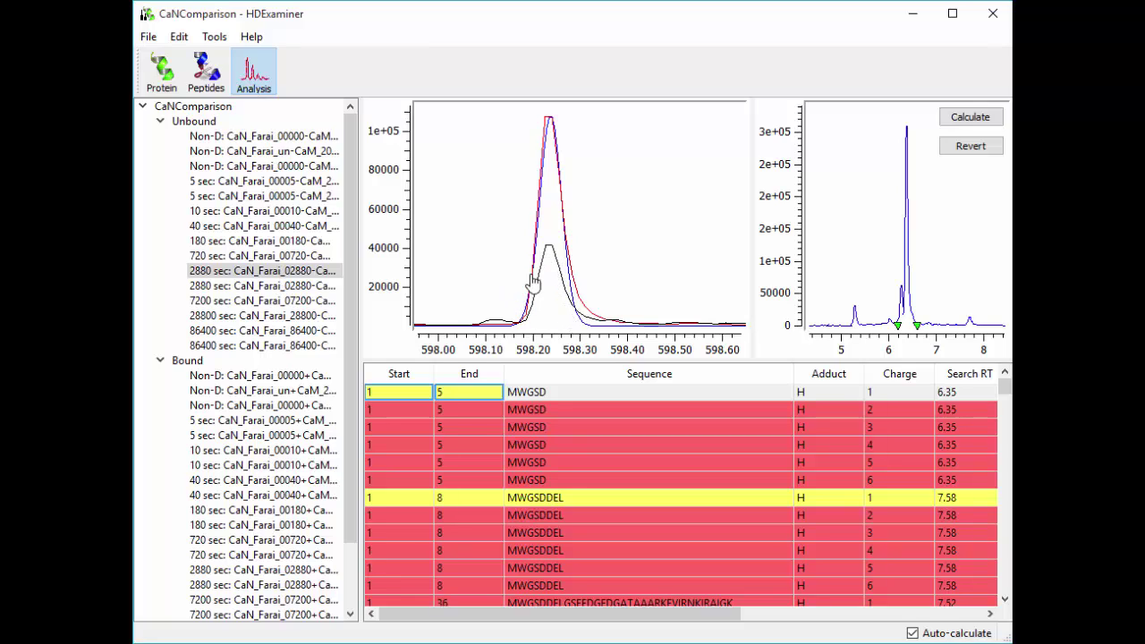
double_click(617, 240)
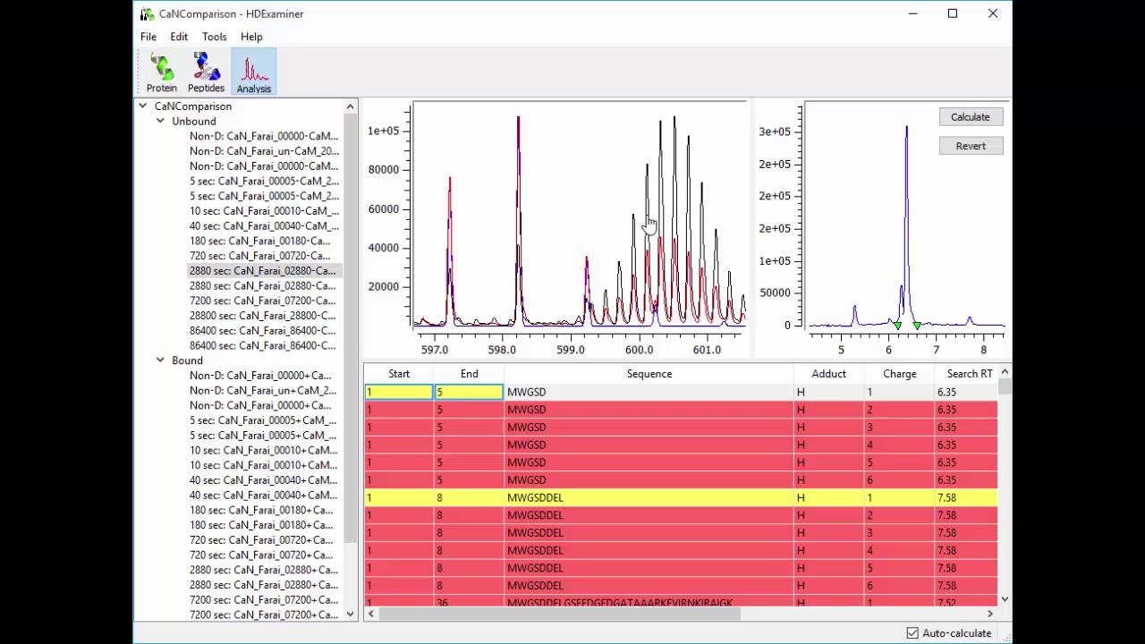
double_click(649, 226)
left_click_drag(558, 230, 616, 234)
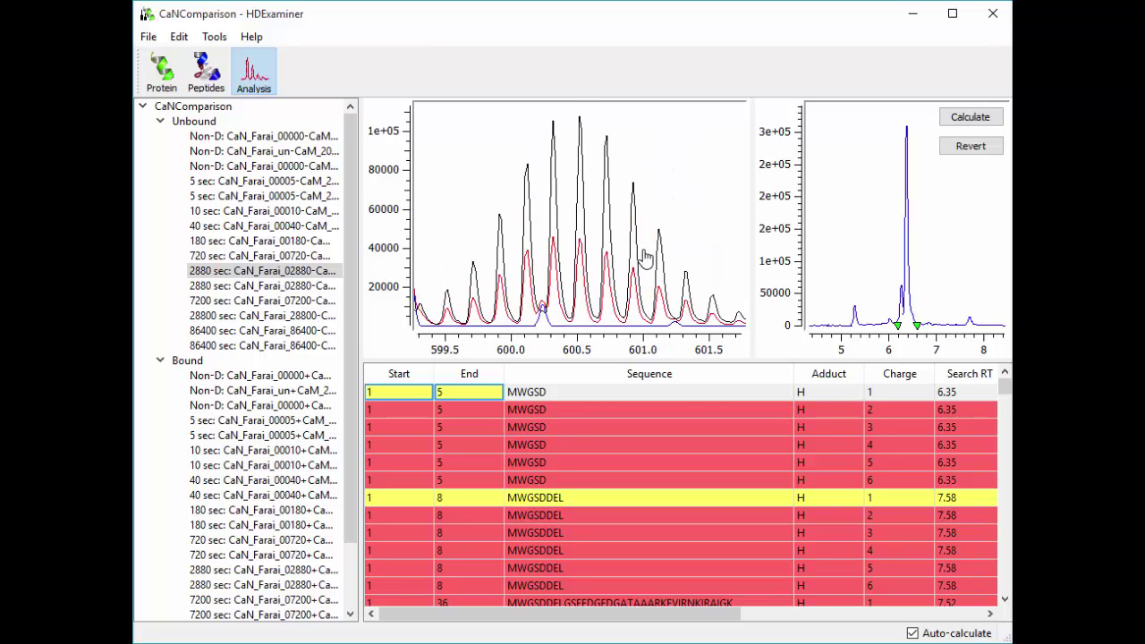
double_click(500, 189)
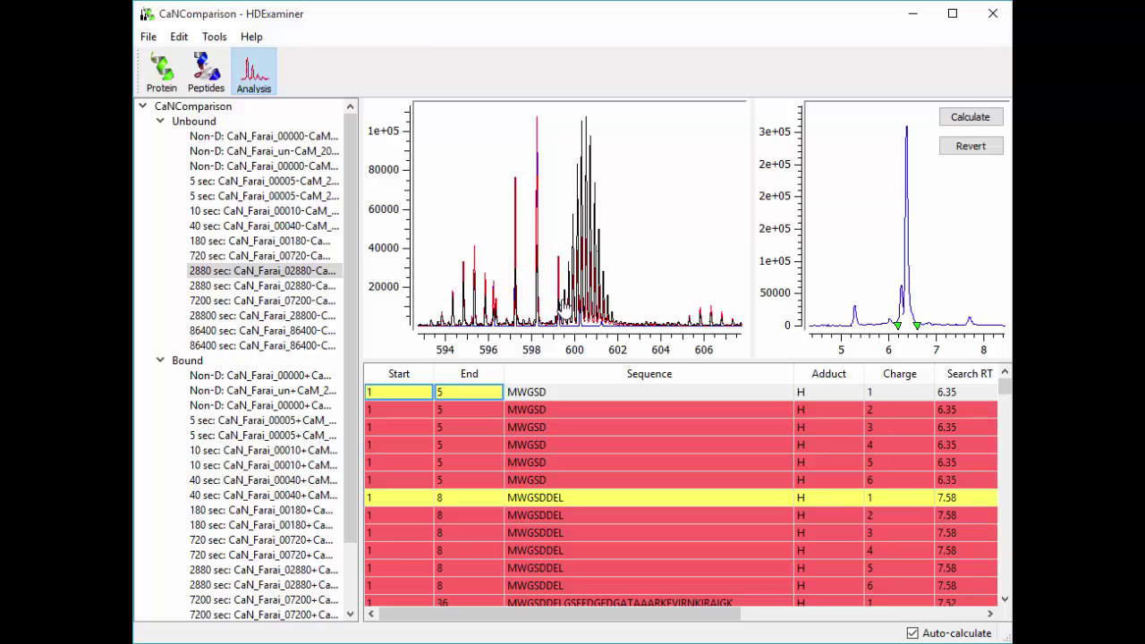
Discard the previewed RT override and extend the retention window end to about 6.47 min
left_click(957, 149)
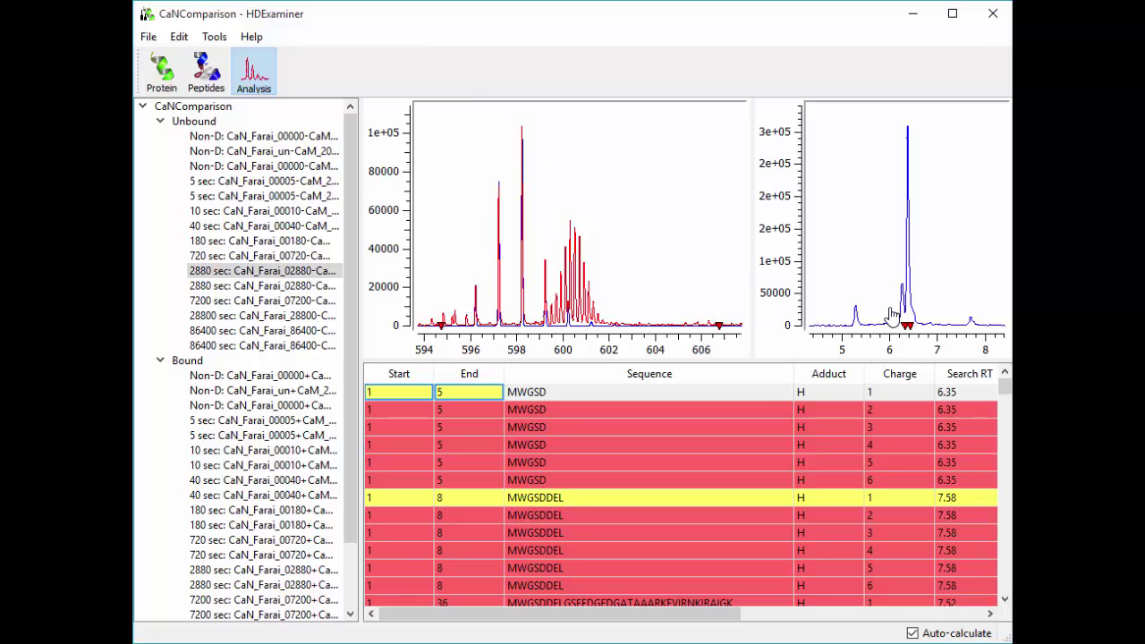
left_click_drag(892, 309, 928, 317)
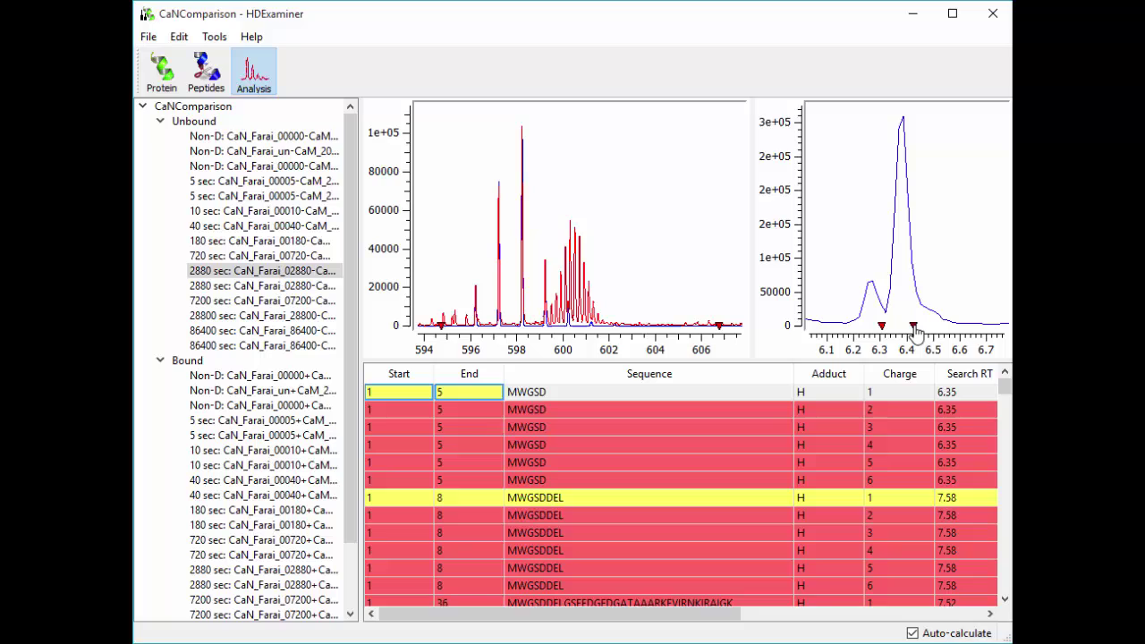
left_click_drag(917, 331, 926, 333)
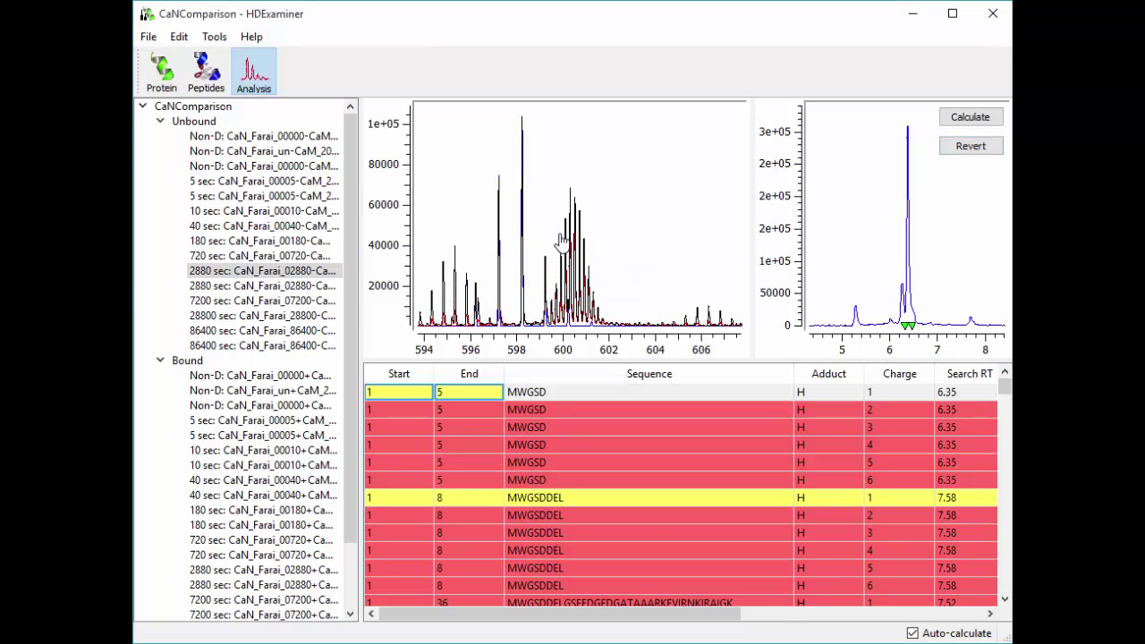
Inspect the isotope peaks between 594 and 601 m/z, then revert the result to its original fit
left_click_drag(557, 225, 586, 237)
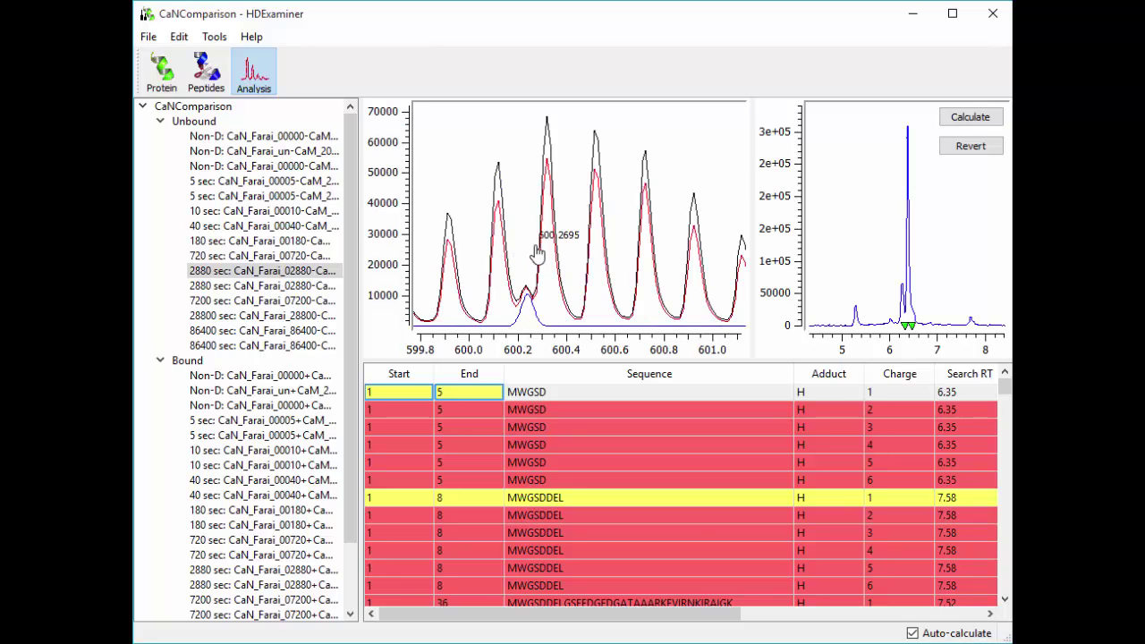
right_click(537, 254)
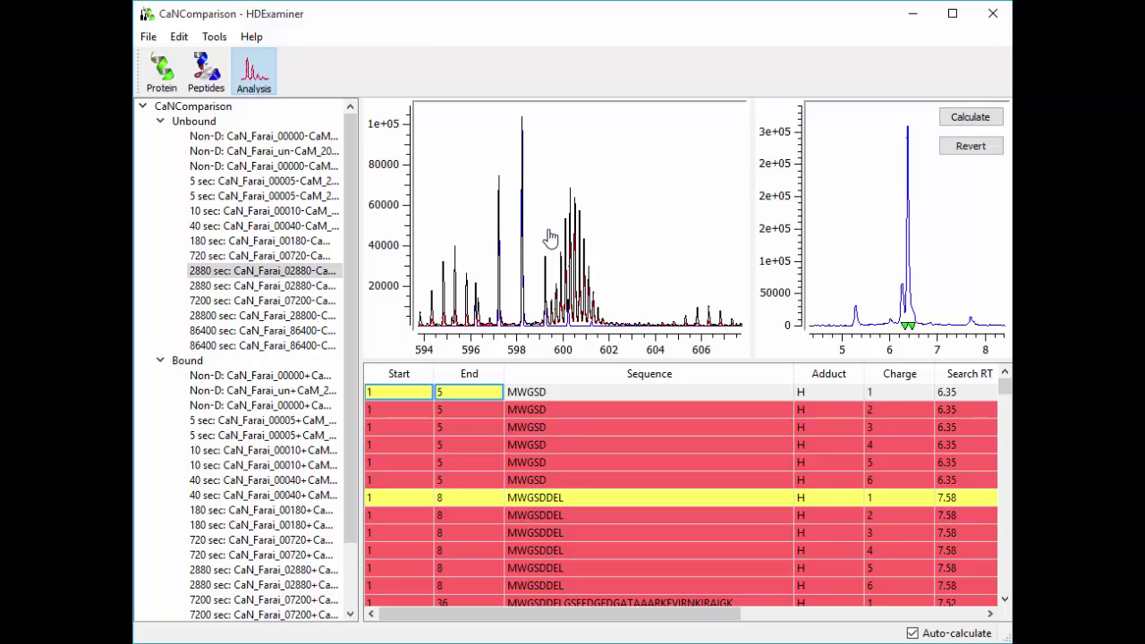
left_click_drag(558, 232, 600, 246)
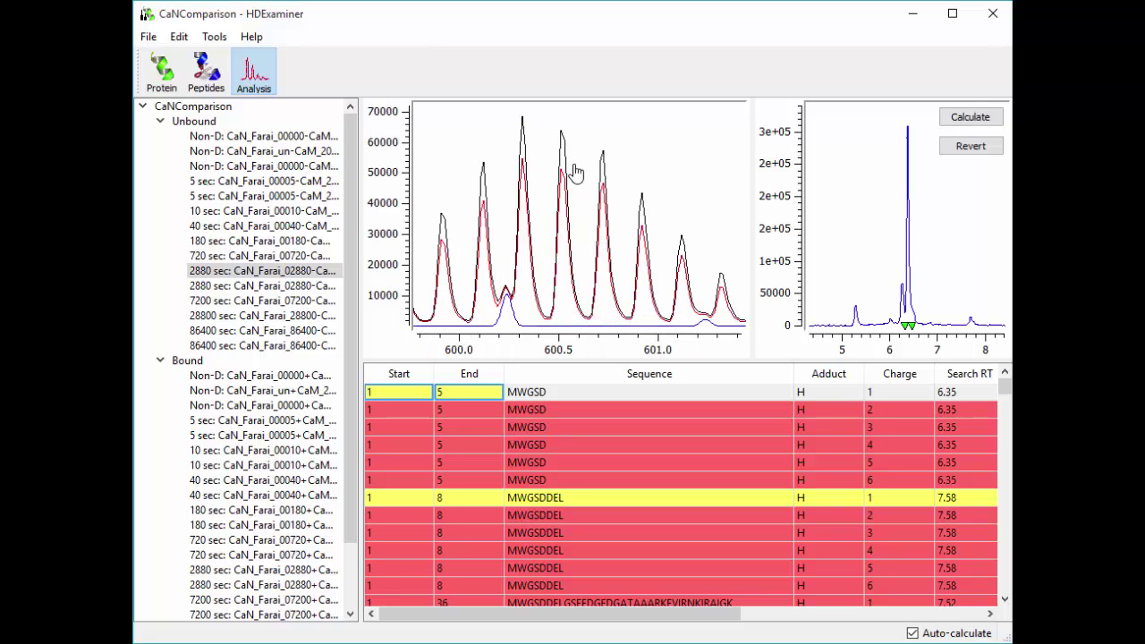
right_click(573, 197)
left_click_drag(439, 280, 478, 281)
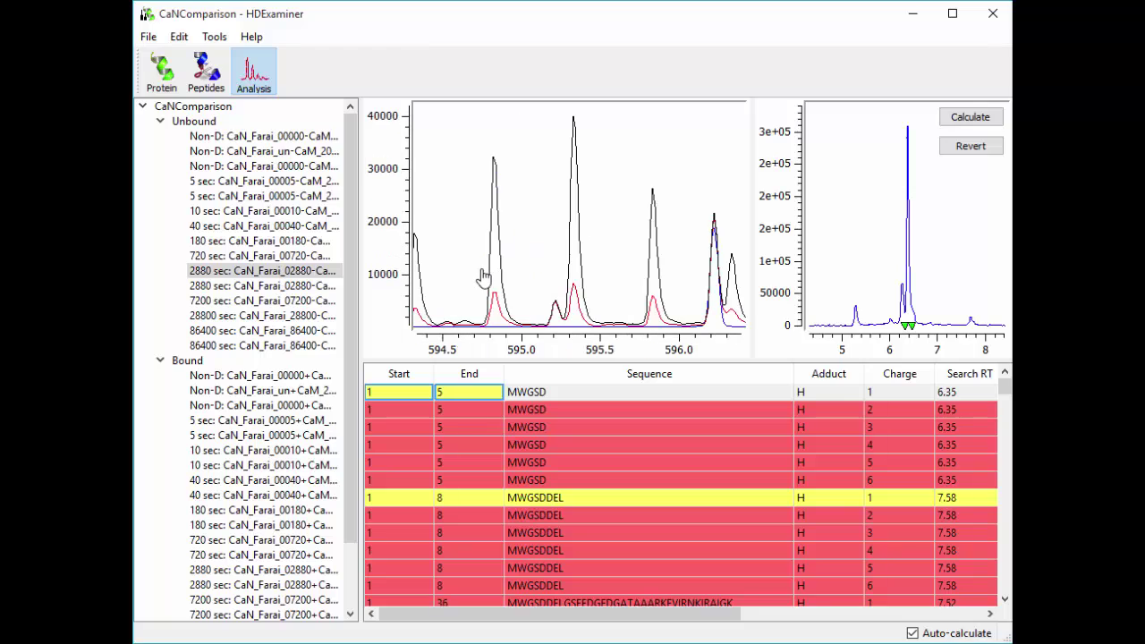
right_click(508, 276)
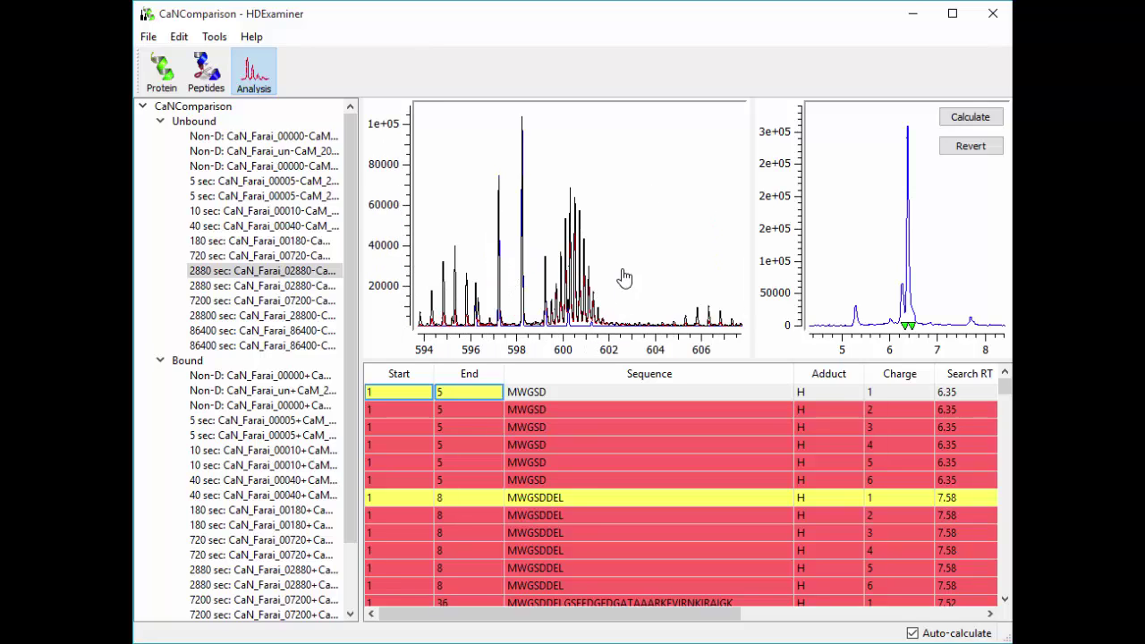
left_click_drag(501, 238, 537, 224)
right_click(569, 258)
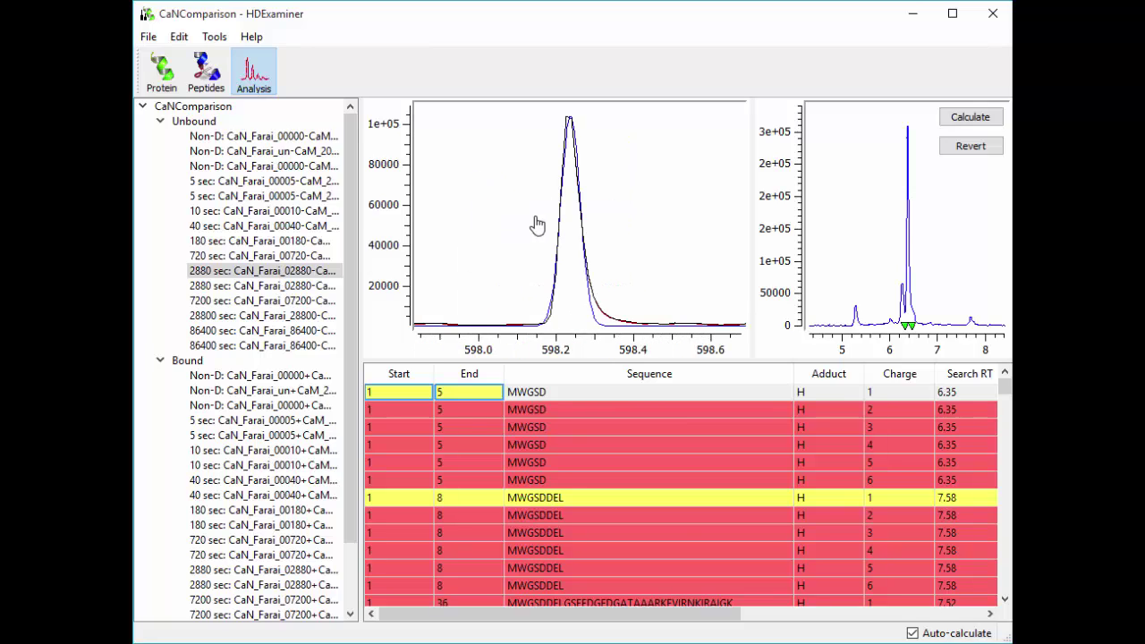
right_click(537, 225)
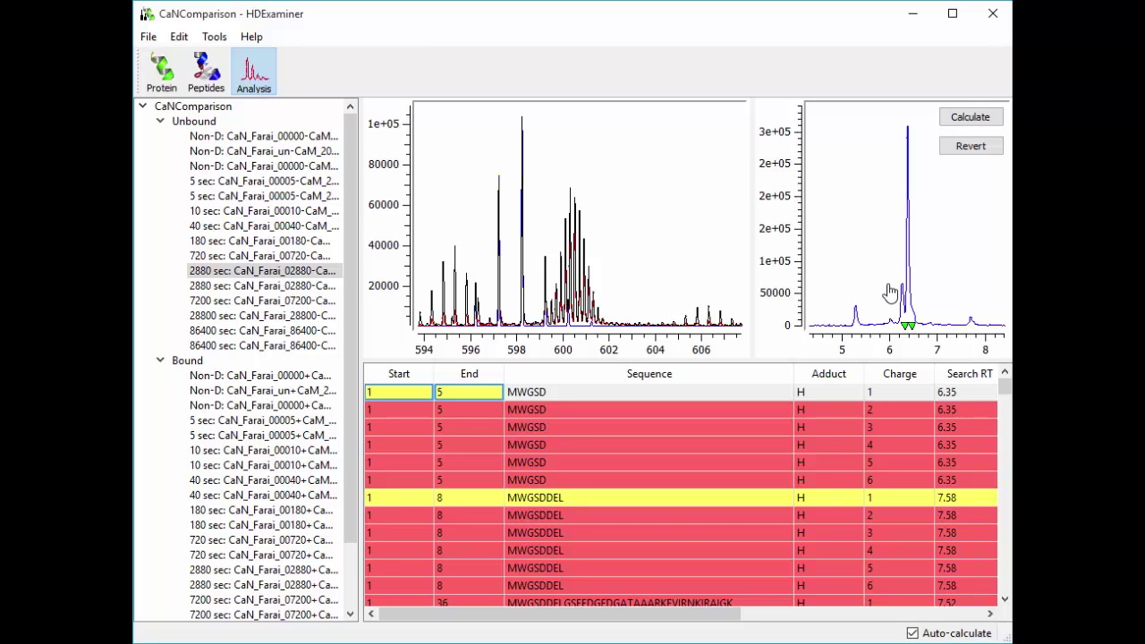
left_click_drag(893, 288, 941, 299)
left_click(970, 147)
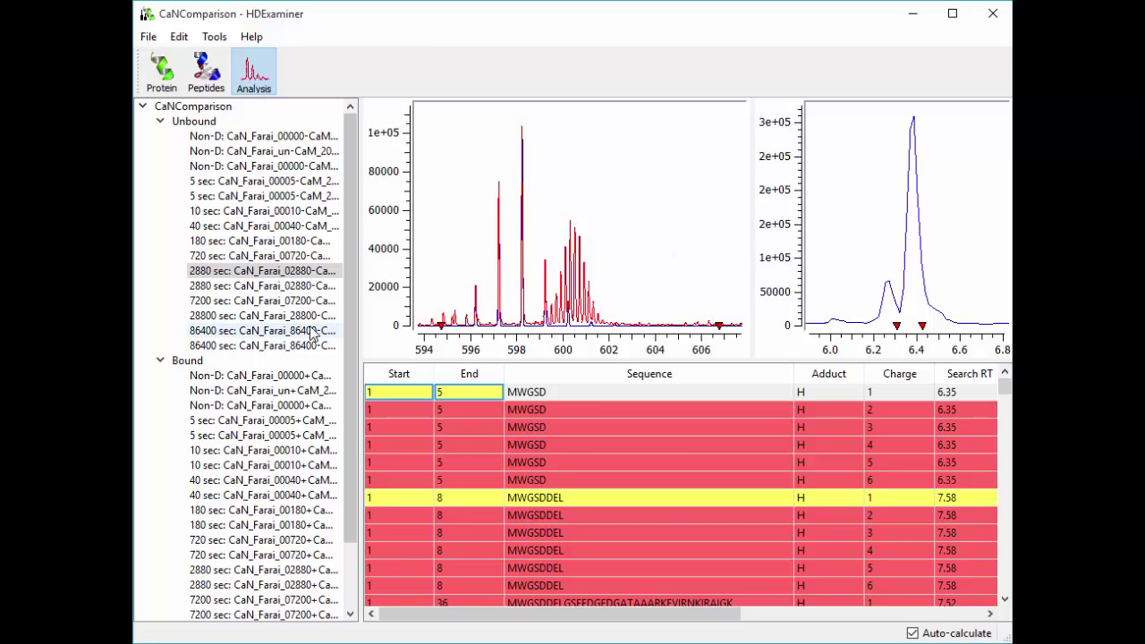
Select peptide 10-47 charge 5 and inspect its 40 sec spectrum near 847.7–848.8 m/z
left_click(206, 76)
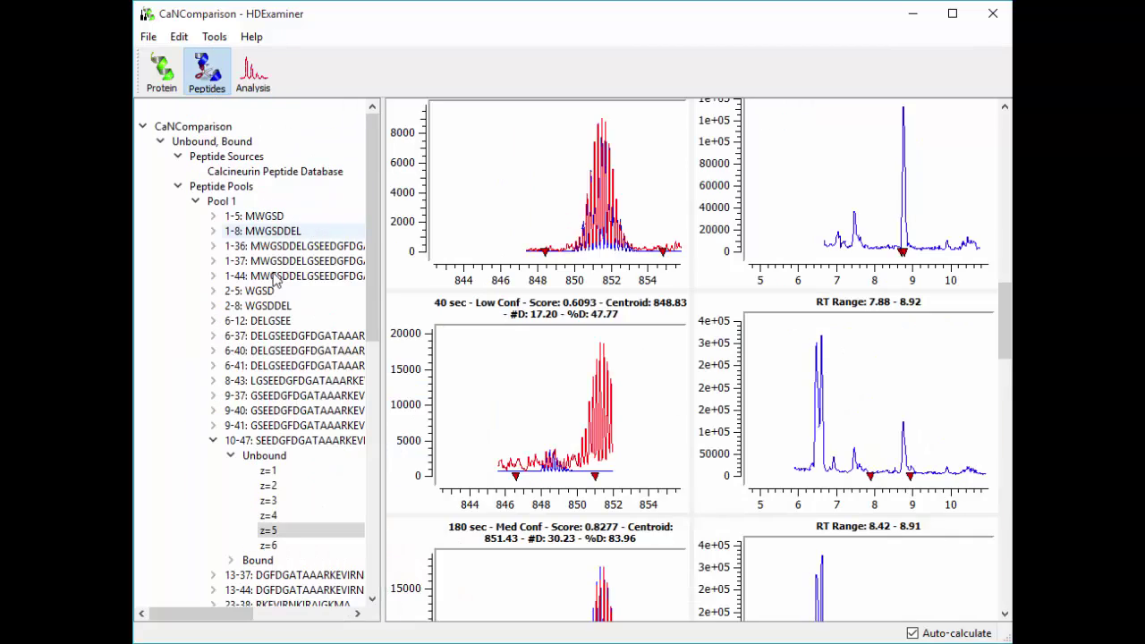
left_click(286, 534)
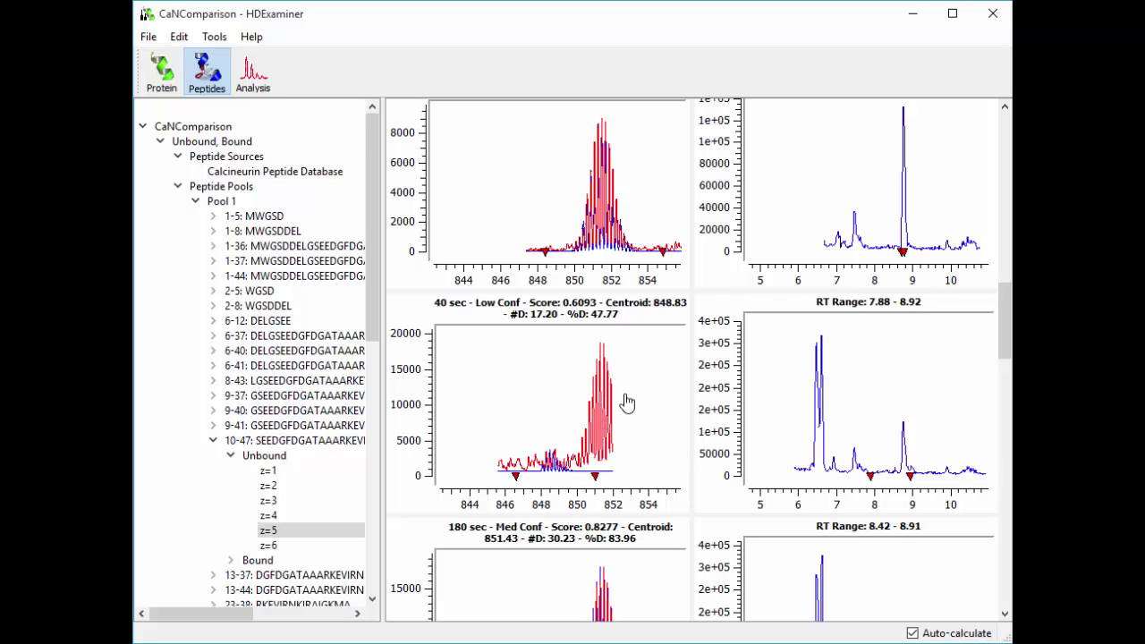
mouse_move(555, 457)
left_mouse_down()
mouse_move(535, 452)
mouse_move(561, 456)
left_mouse_up()
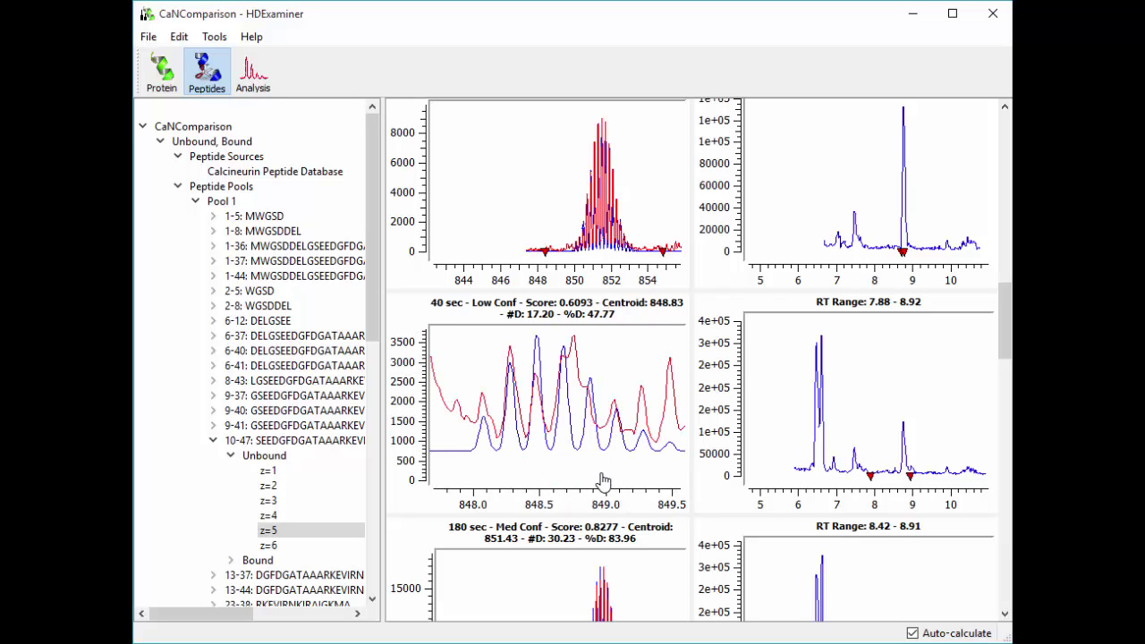
double_click(603, 480)
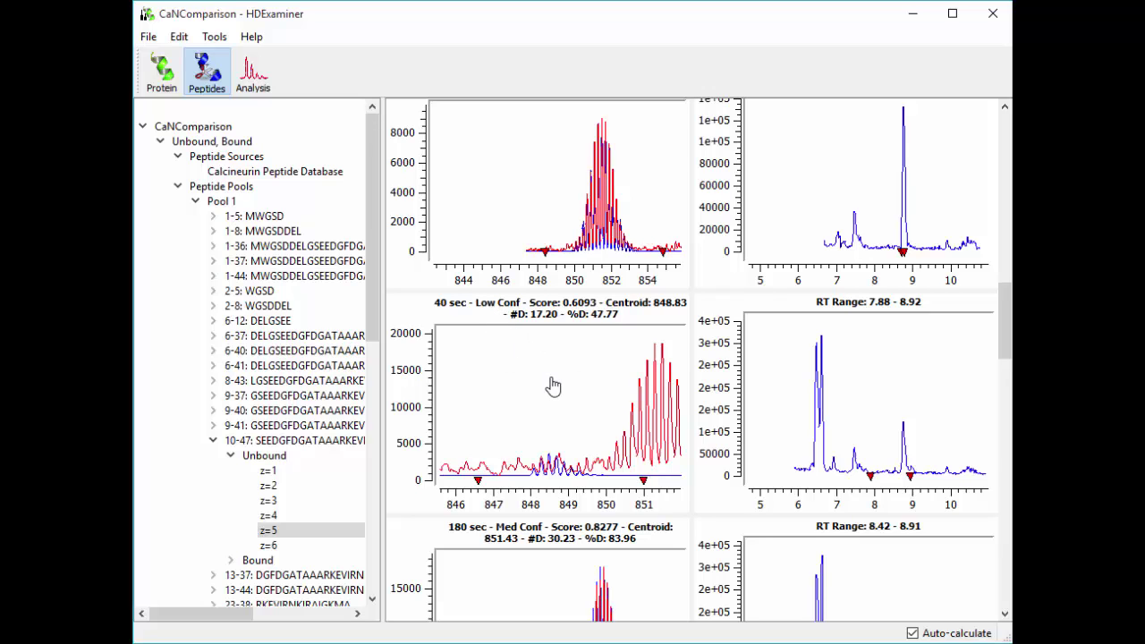
scroll(595, 350, "up", 1)
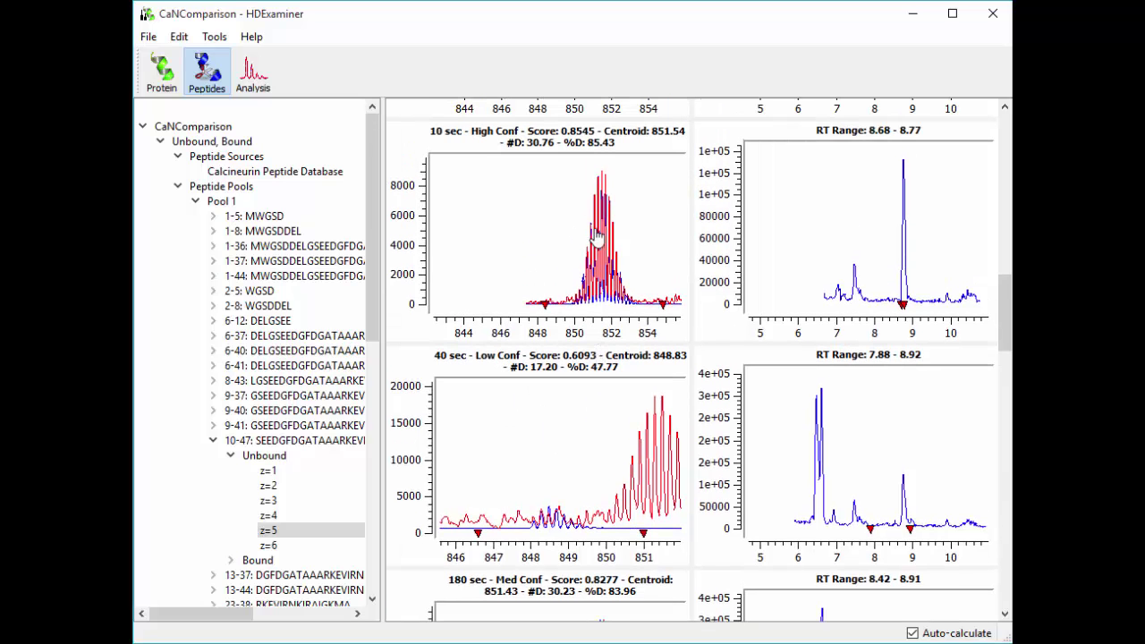
scroll(596, 250, "down", 2)
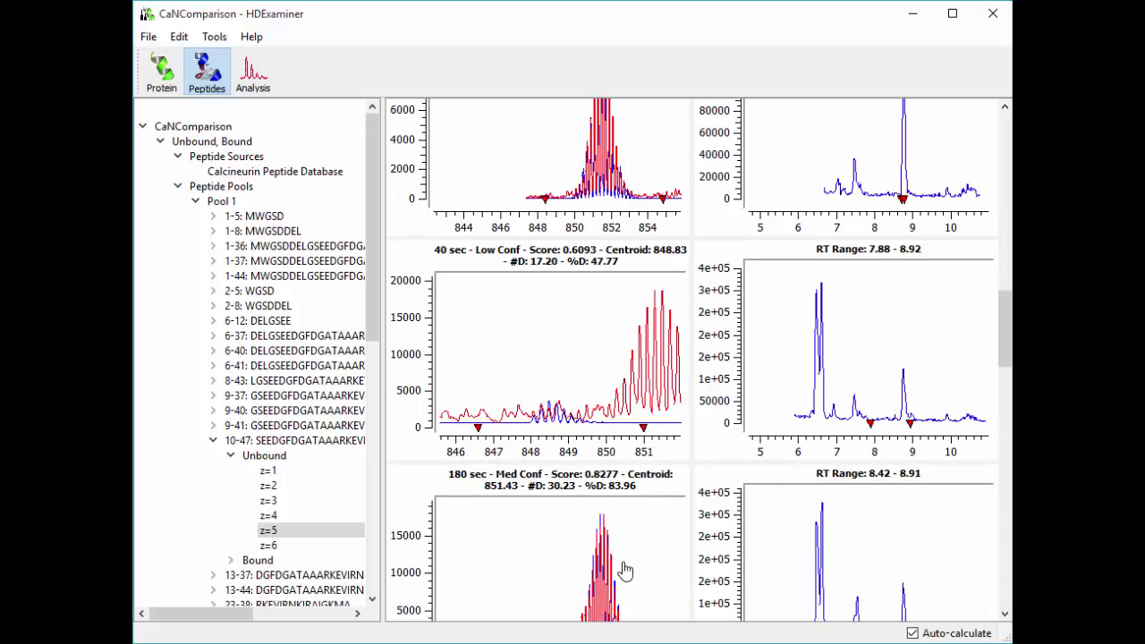
scroll(626, 550, "down", 1)
scroll(633, 532, "up", 2)
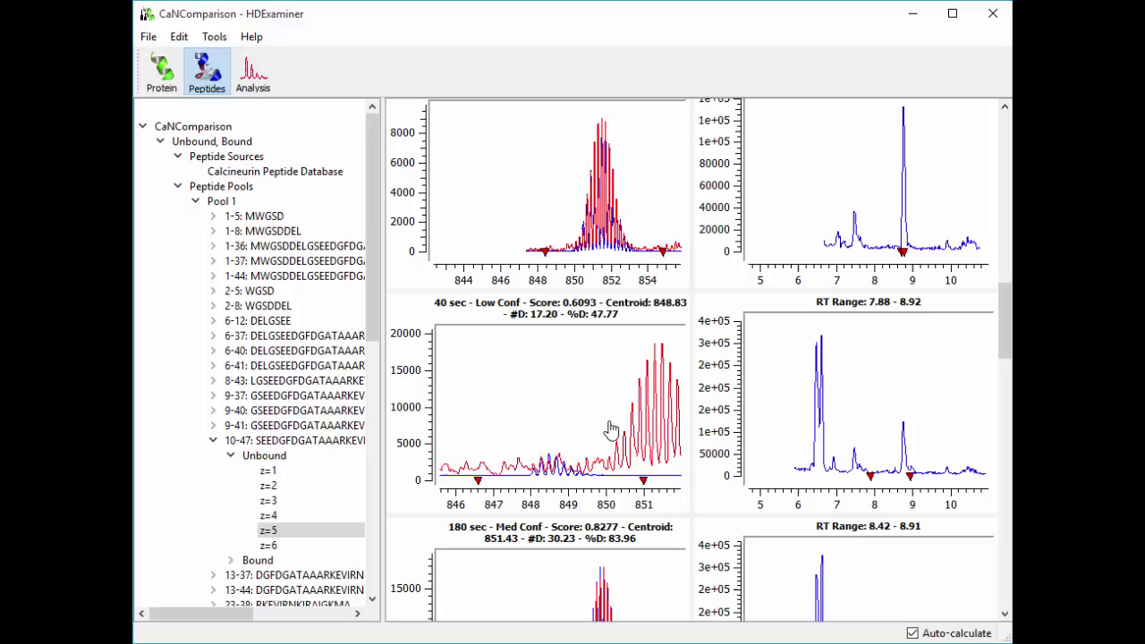
Set the 40 sec m/z range for 10-47 z=5 to 849.86–852.85
left_click(267, 517)
left_click(268, 530)
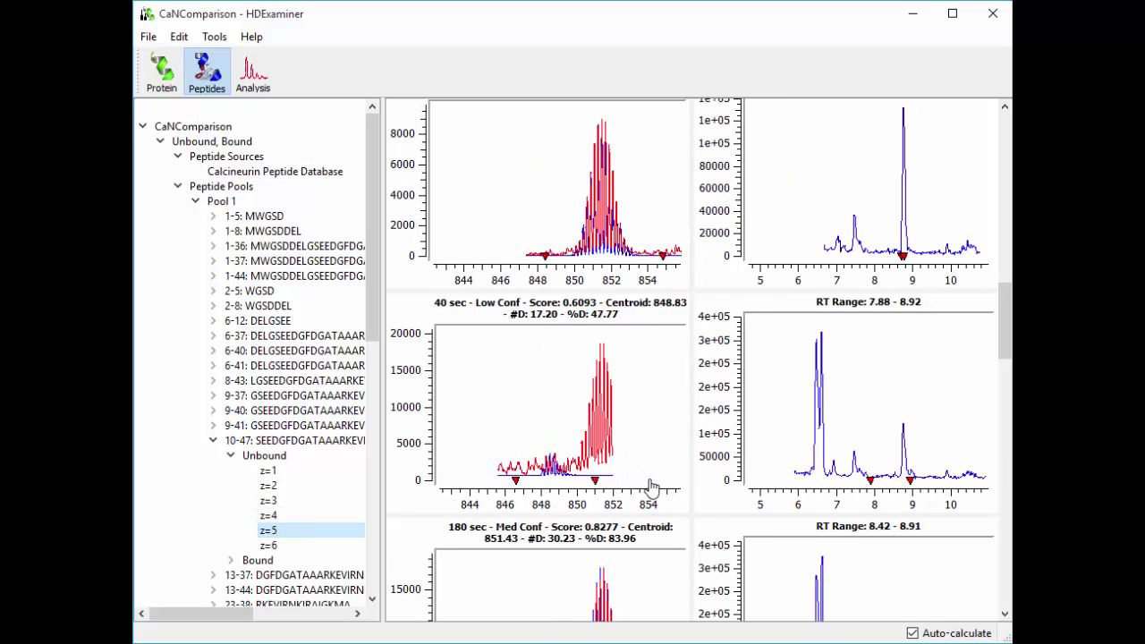
left_click_drag(575, 422, 650, 454)
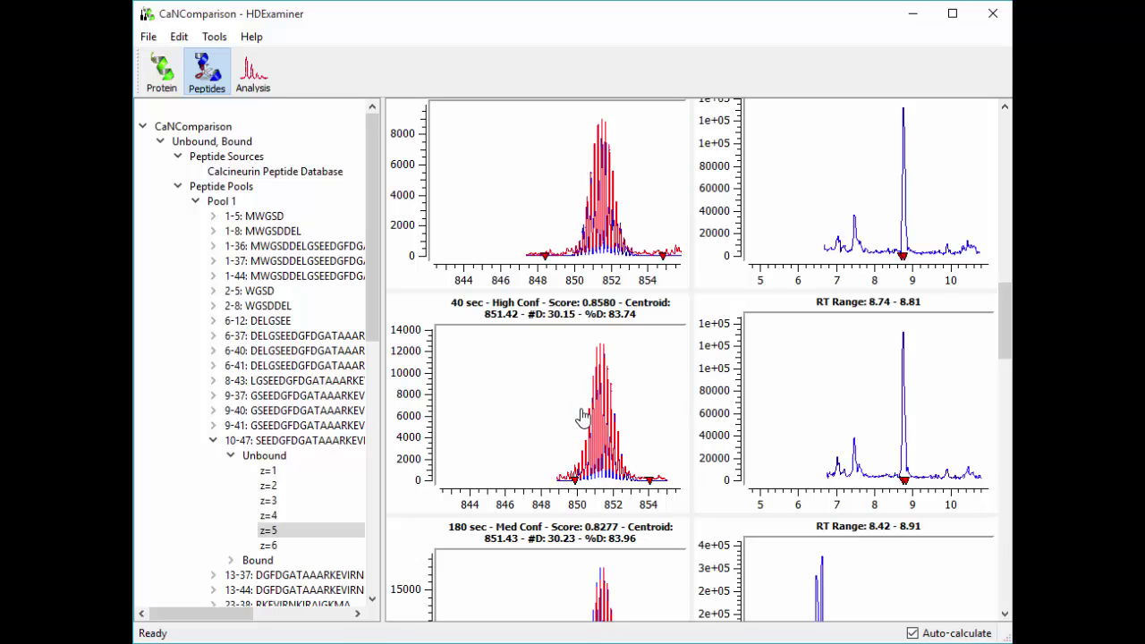
Zoom the 40 sec spectrum to 849–855 m/z and 850.1–851.7 m/z to check the isotope envelope
left_click_drag(582, 417, 632, 432)
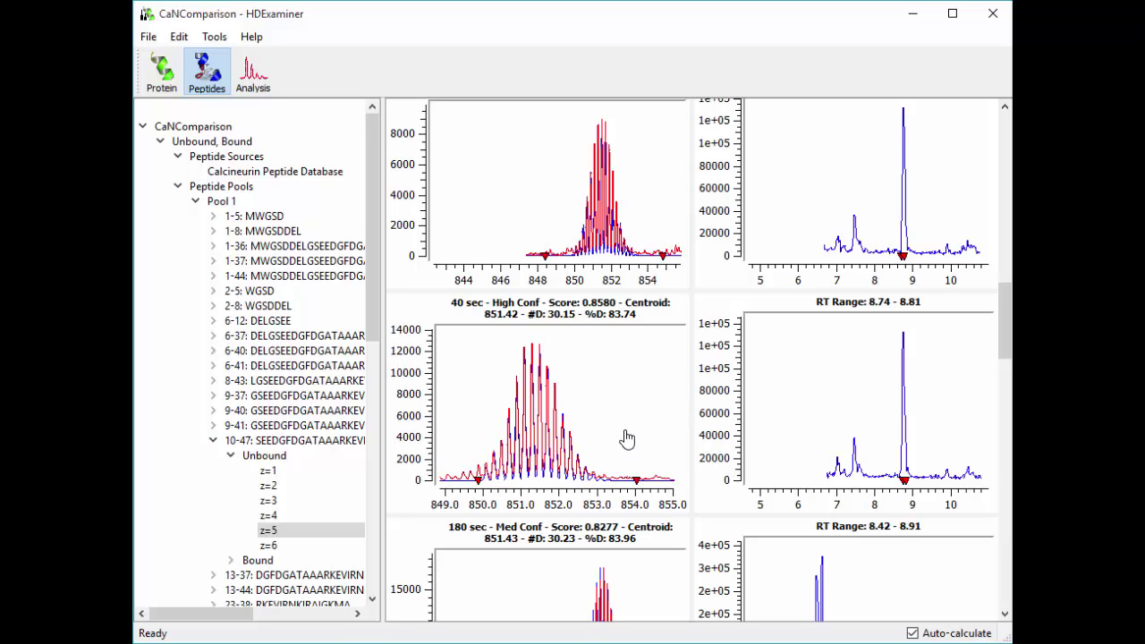
left_click_drag(486, 386, 601, 422)
double_click(546, 416)
double_click(600, 421)
scroll(586, 394, "down", 3)
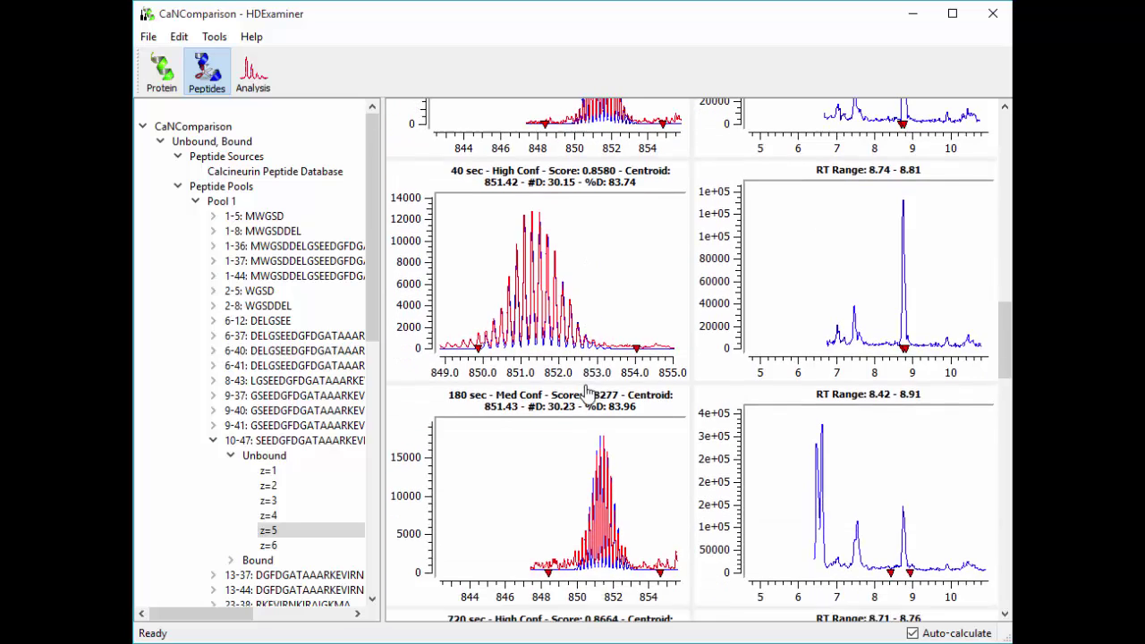